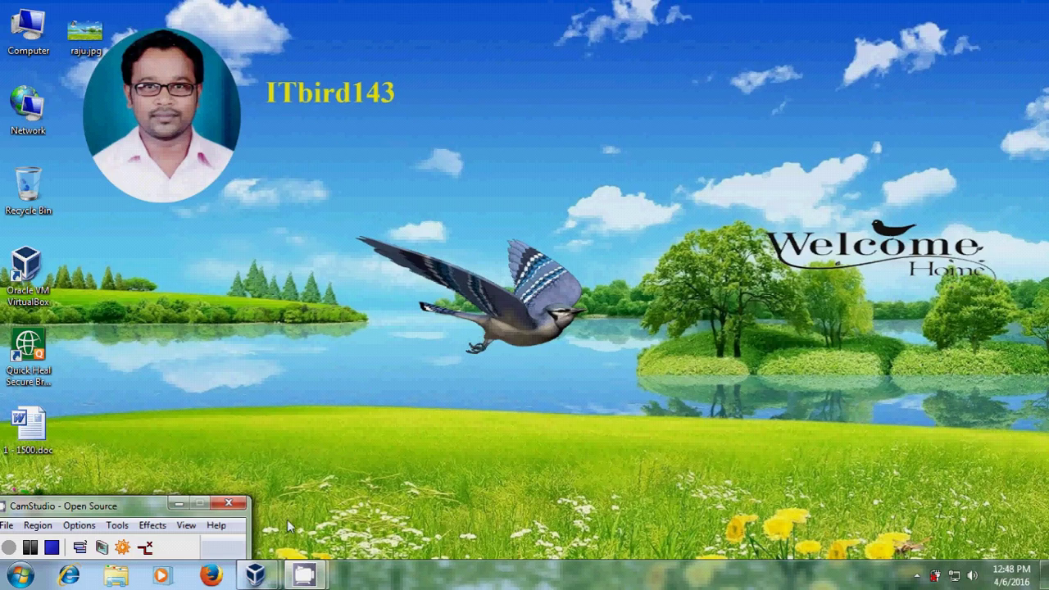
Bring the running 'server 2003' VM window to the front from its taskbar preview.
mouse_move(255, 575)
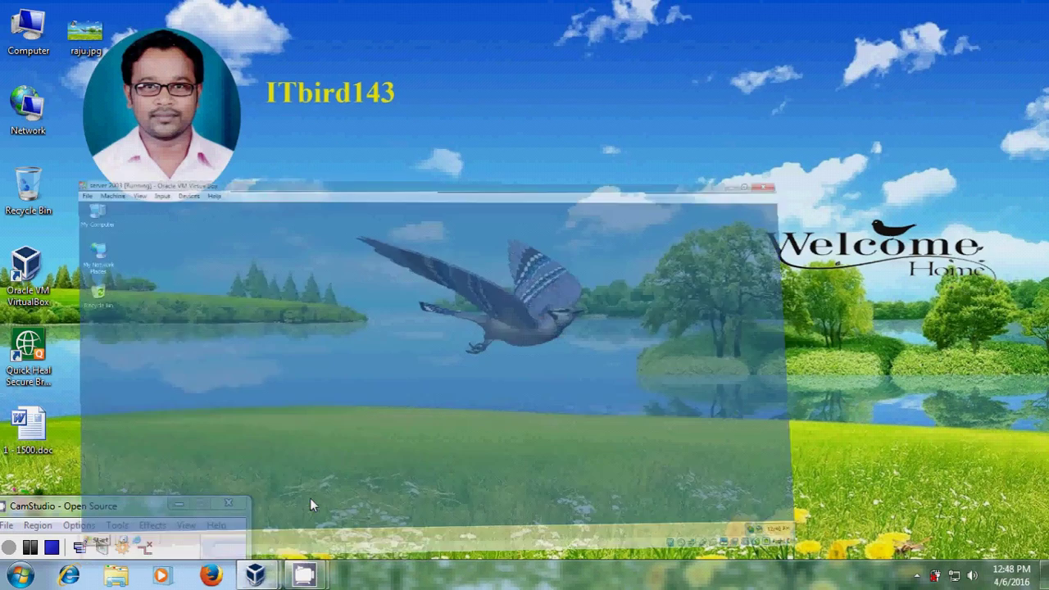
click(310, 498)
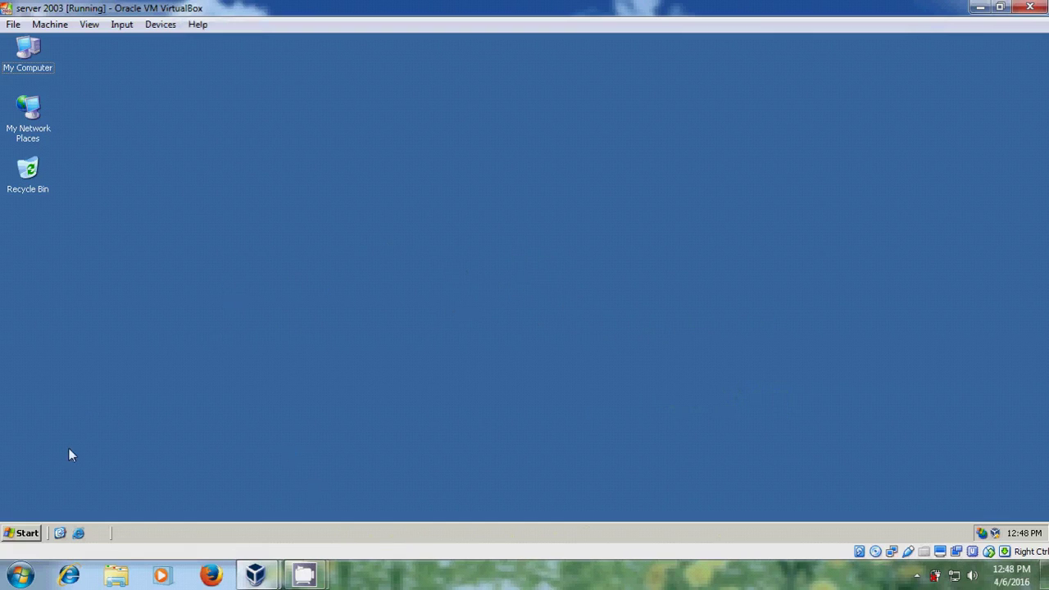
Launch Manage Your Server from Administrative Tools and start the 'Add or remove a role' wizard.
click(31, 532)
mouse_move(276, 257)
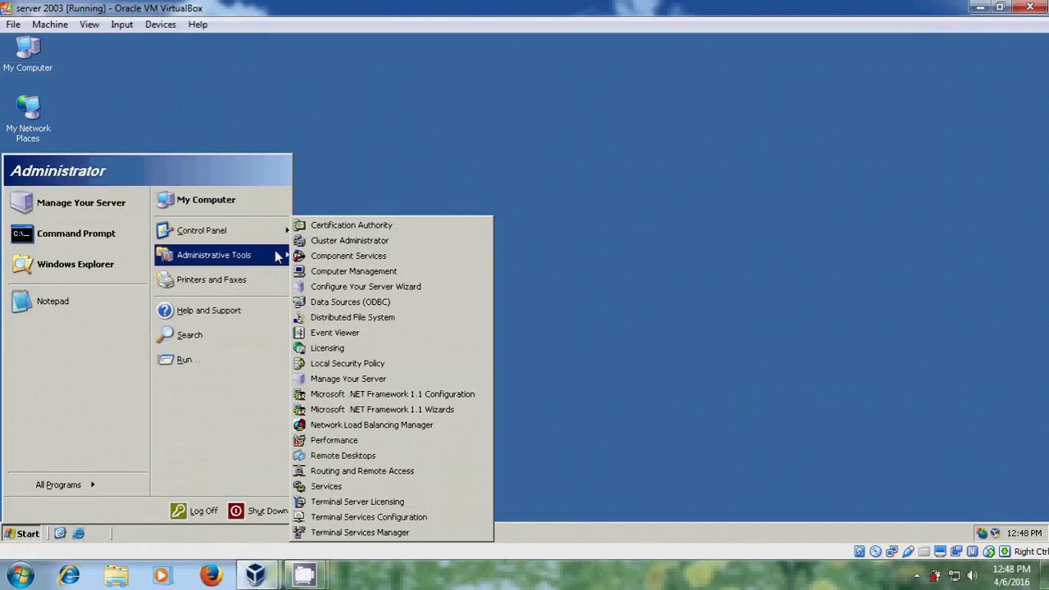
click(414, 379)
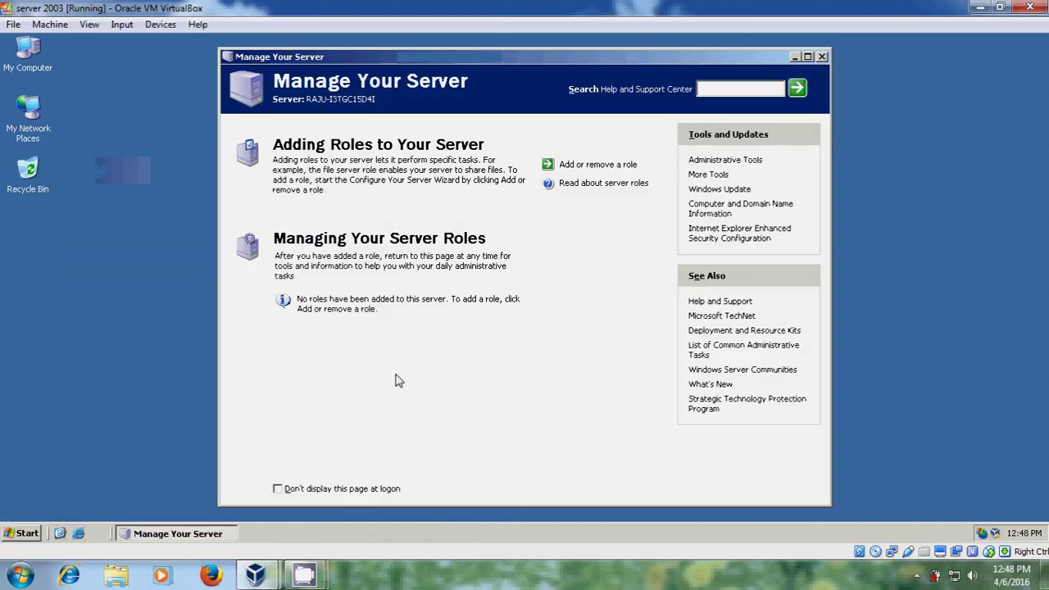
click(616, 167)
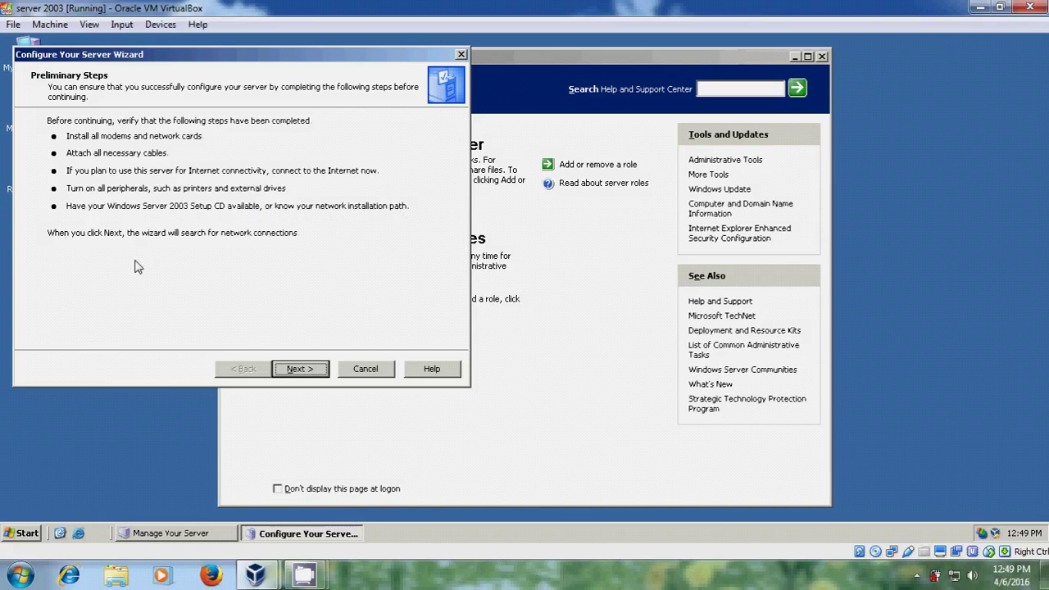
Continue past the Preliminary Steps page of the Configure Your Server Wizard.
click(301, 368)
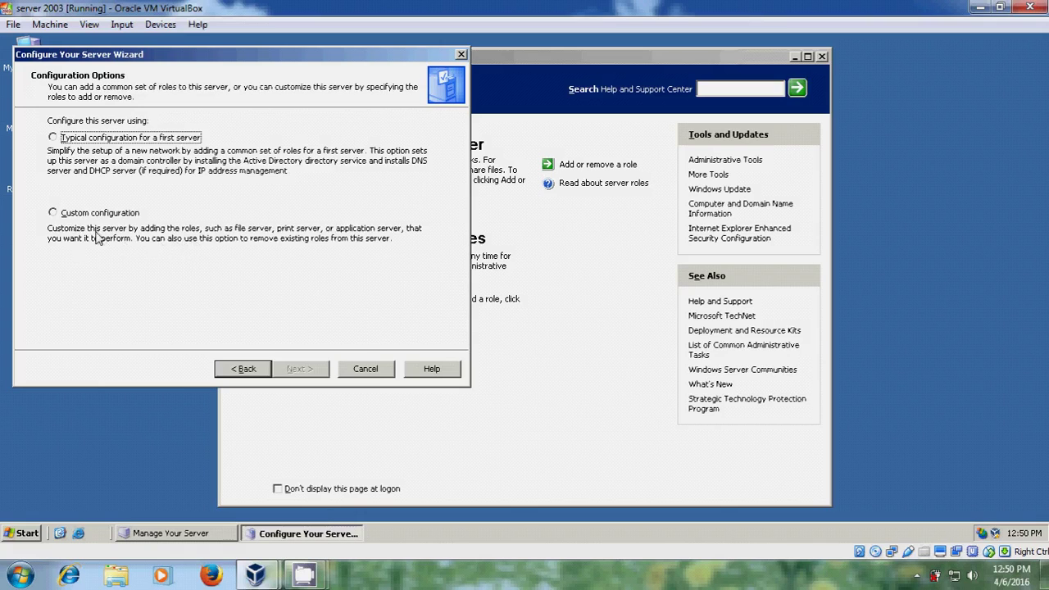
Choose Custom configuration with the Domain Controller (Active Directory) role and confirm the summary.
click(53, 213)
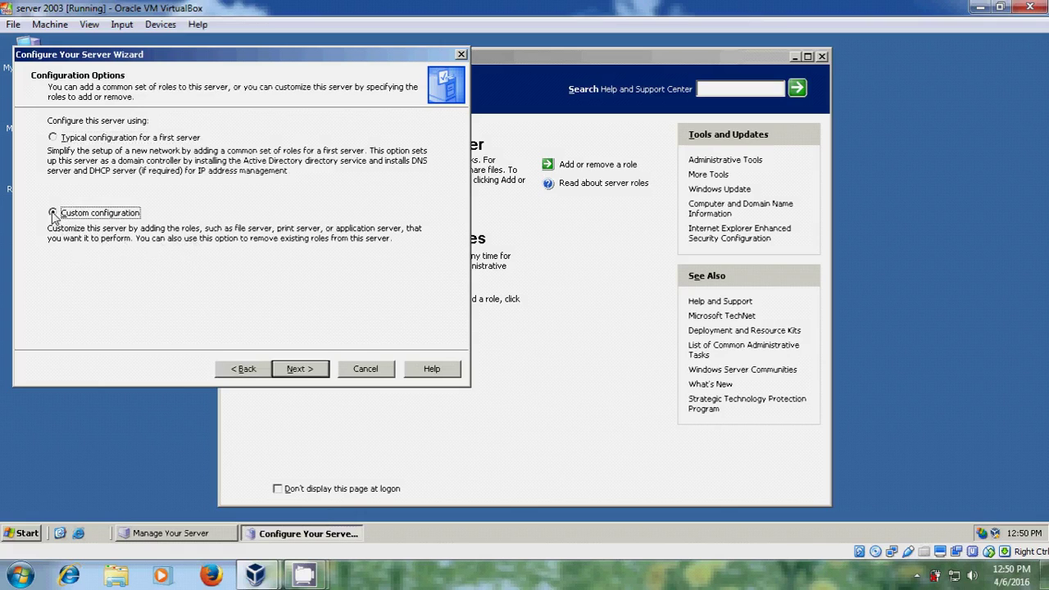
click(300, 370)
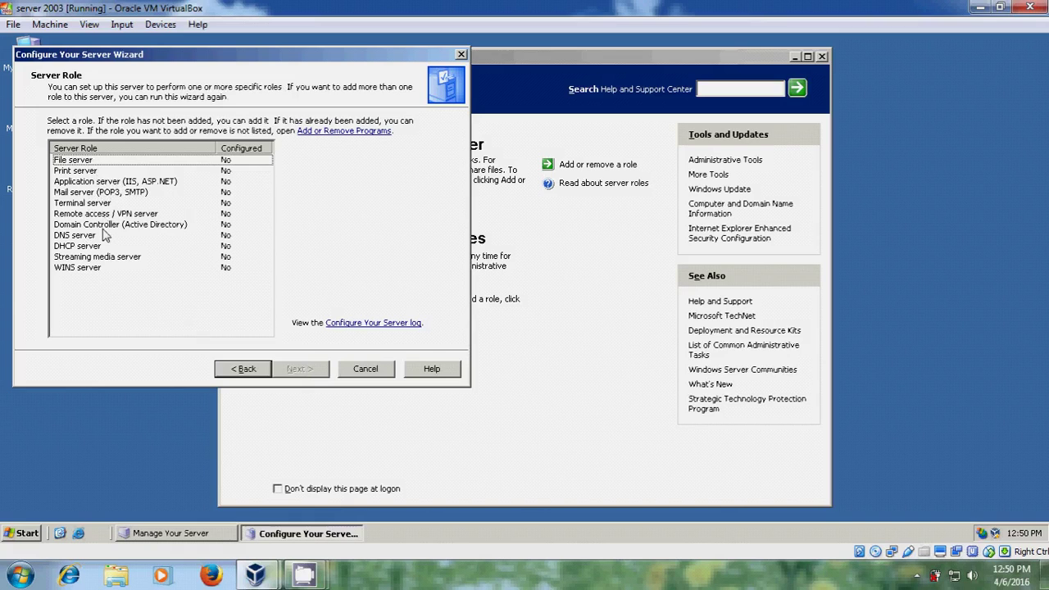
click(160, 226)
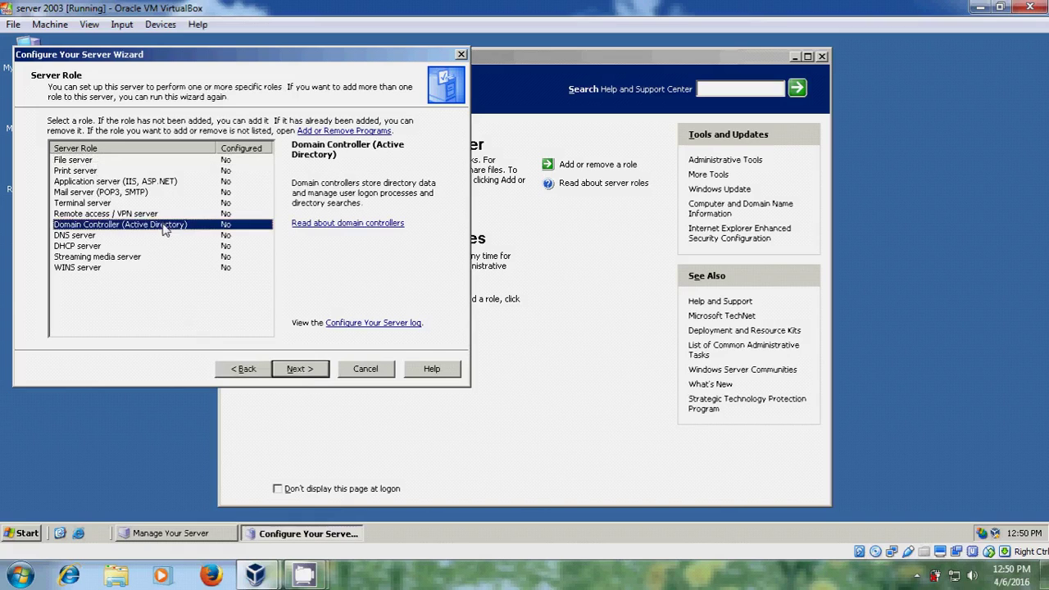
click(298, 371)
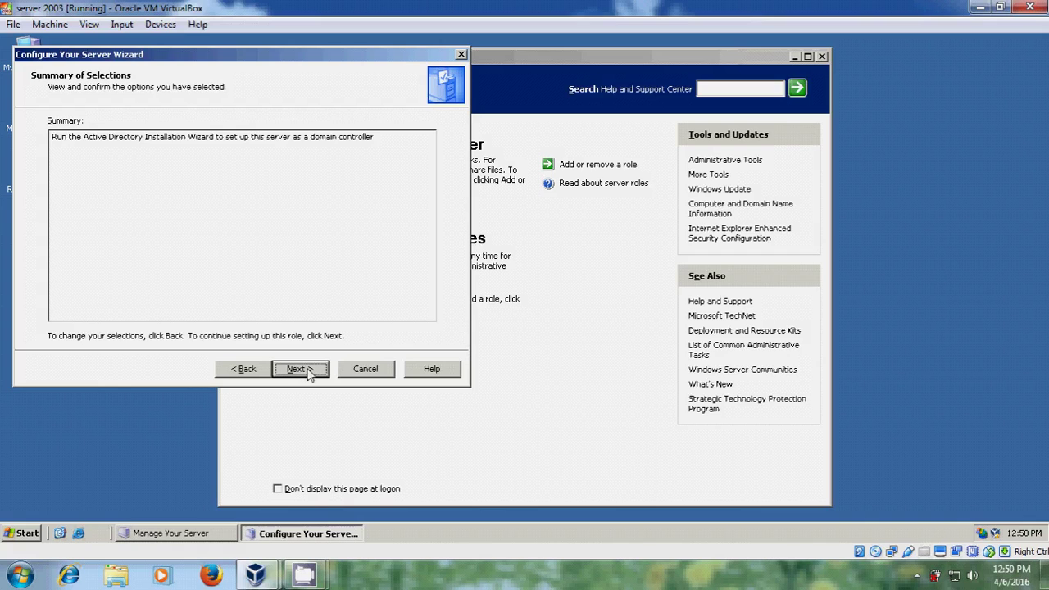
click(307, 372)
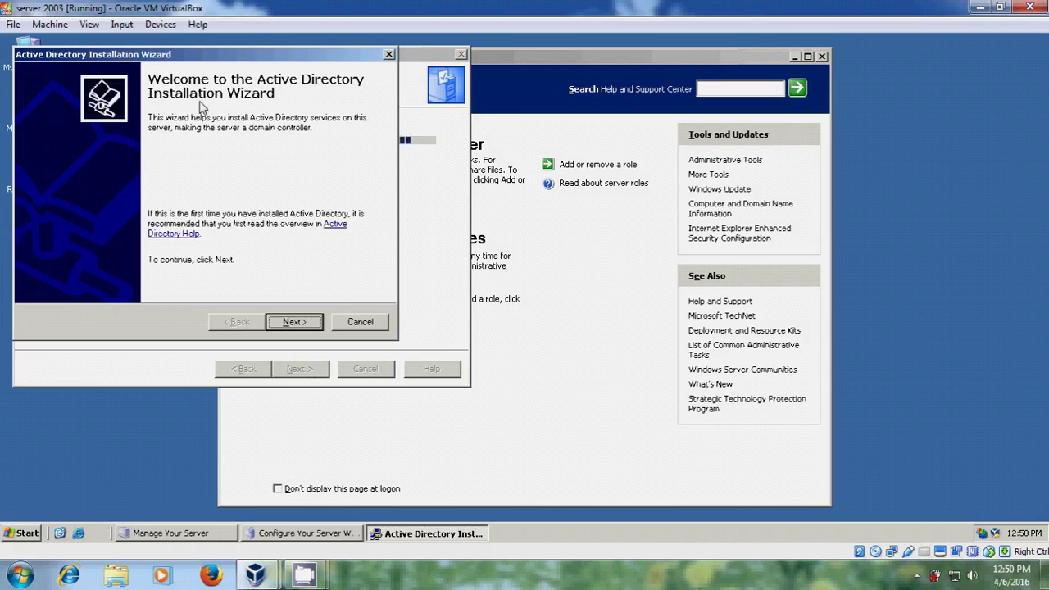
Pass Welcome and Compatibility, keeping 'Domain controller for a new domain' and 'Domain in a new forest'.
click(294, 322)
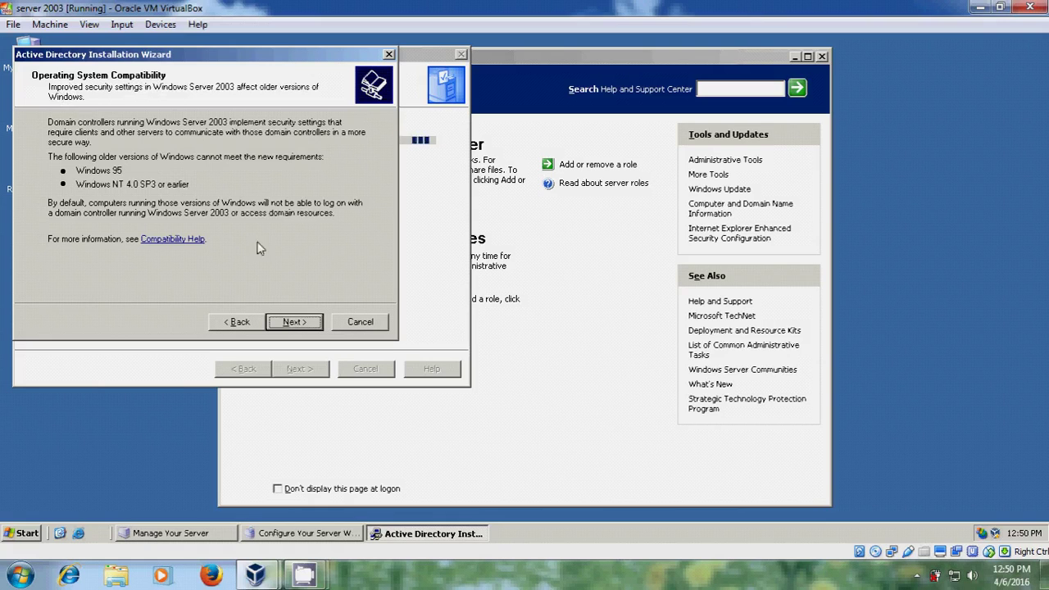
click(292, 324)
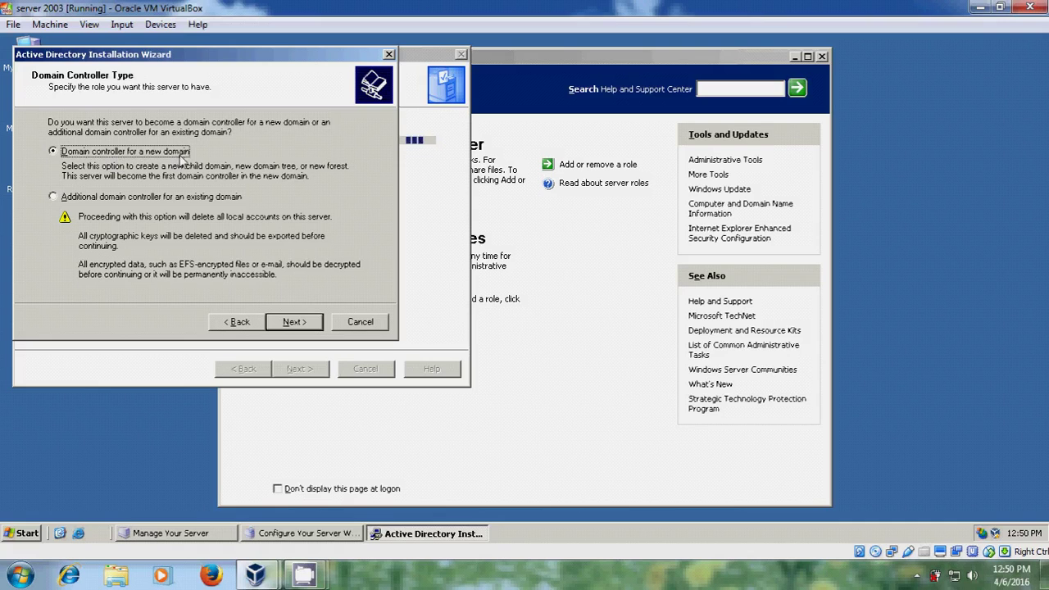
click(303, 324)
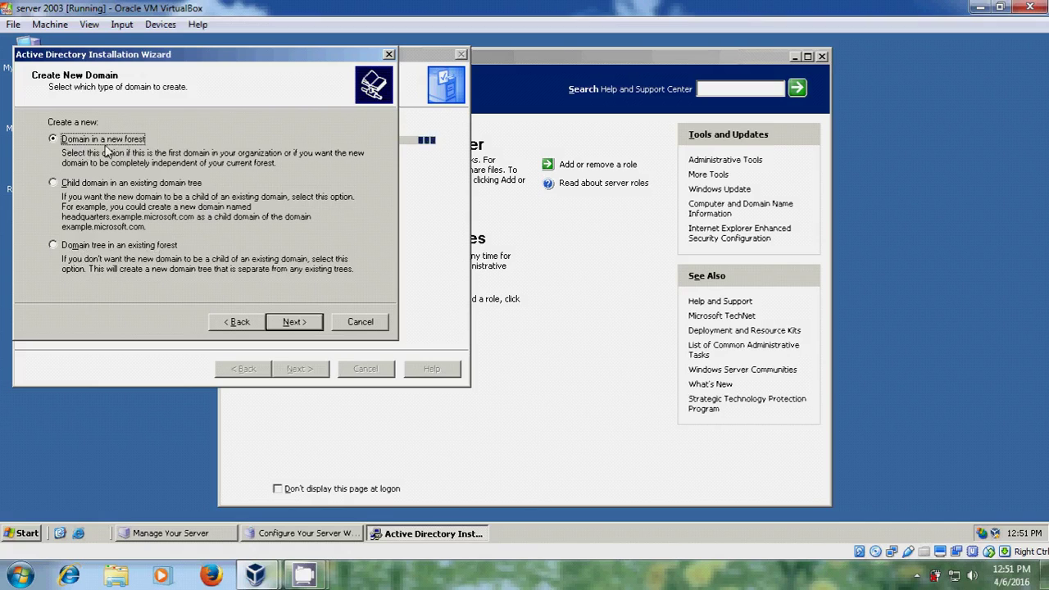
click(297, 322)
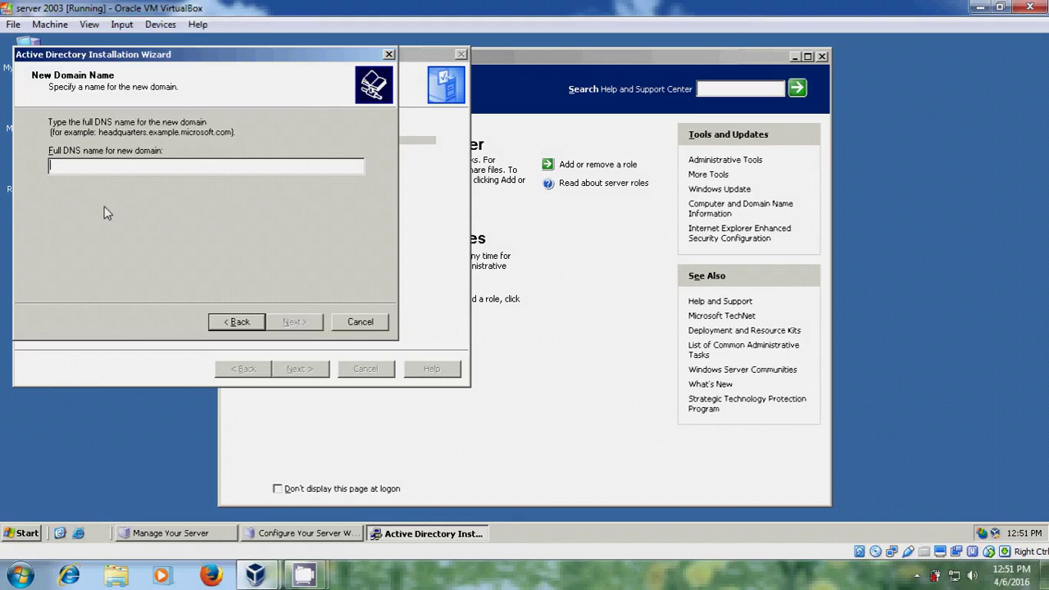
Enter intranet.com as the full DNS name and keep INTRANET as the NetBIOS name.
text(intranet.com)
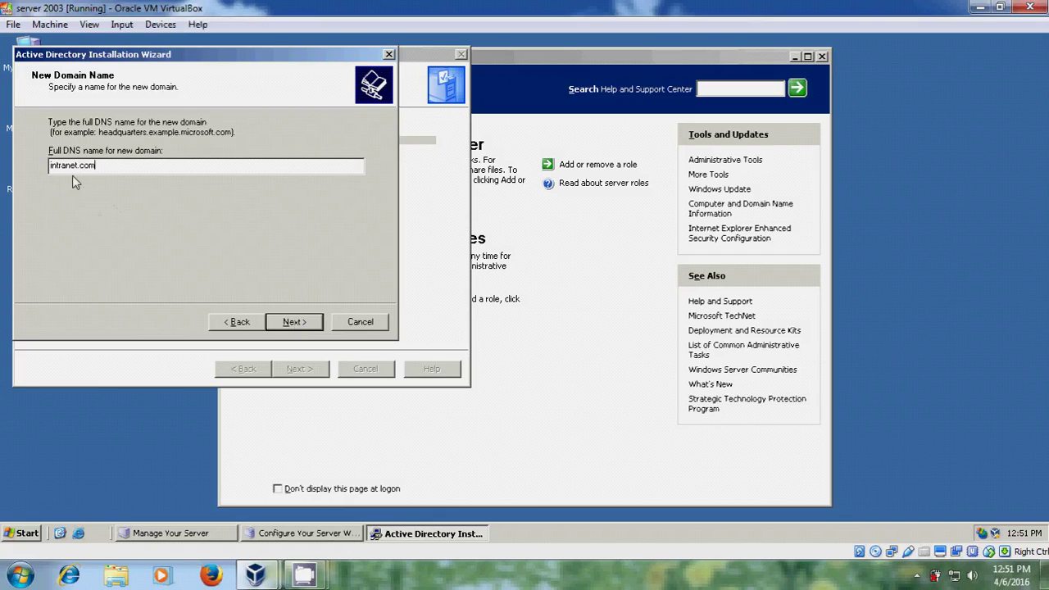
click(297, 321)
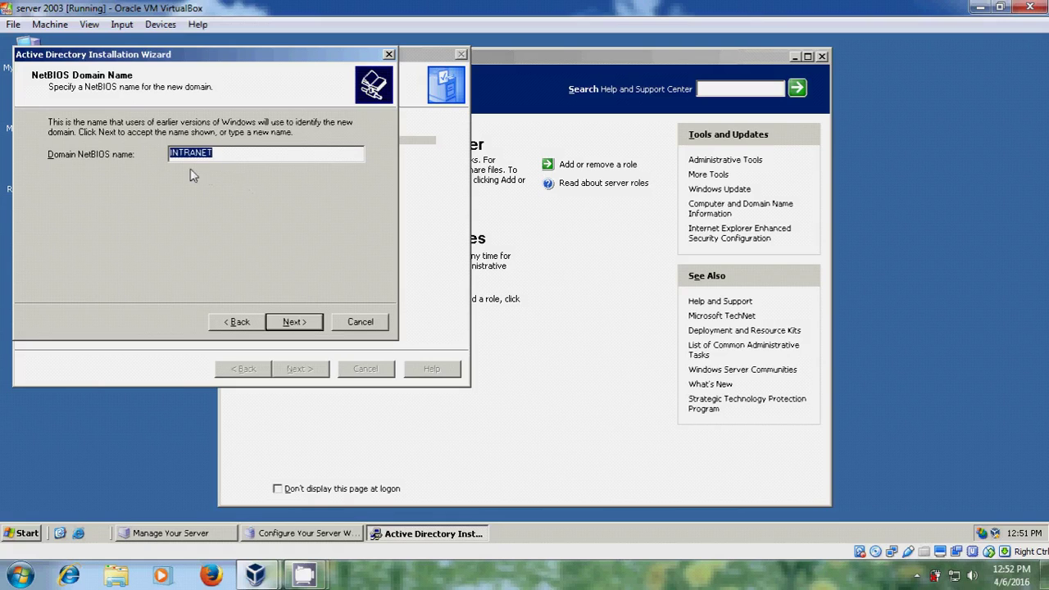
click(294, 322)
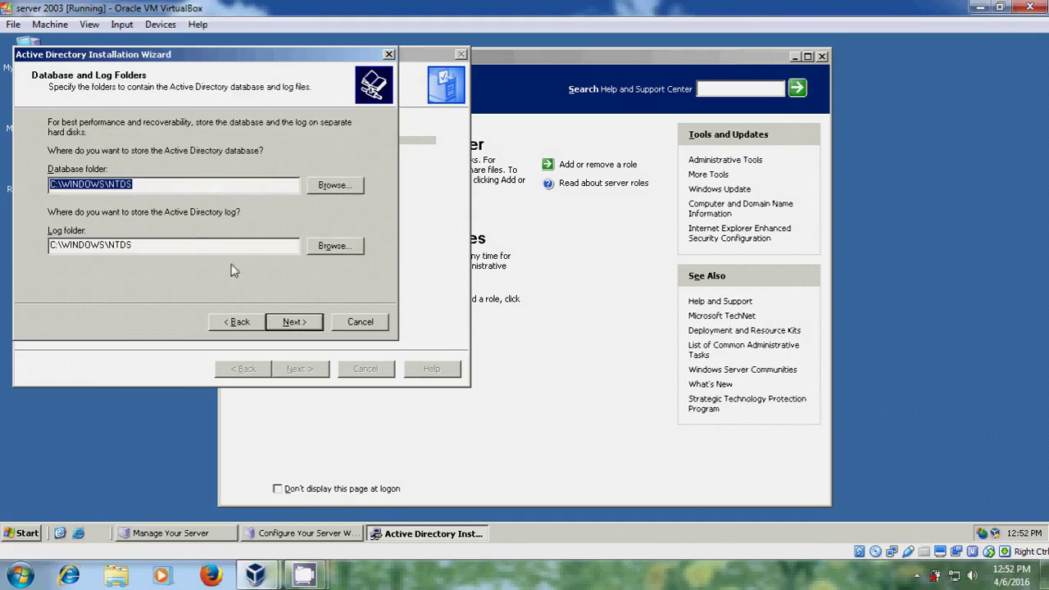
Accept C:\WINDOWS\NTDS as the database and log folder location.
click(303, 322)
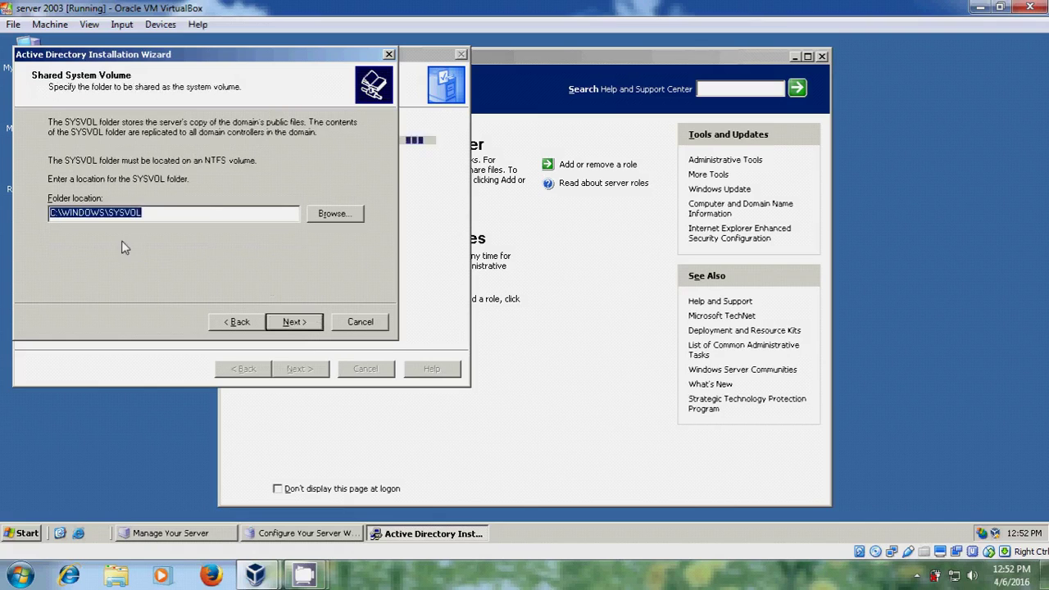
Keep SYSVOL in C:\WINDOWS\SYSVOL and choose to install and configure DNS on this server.
click(297, 323)
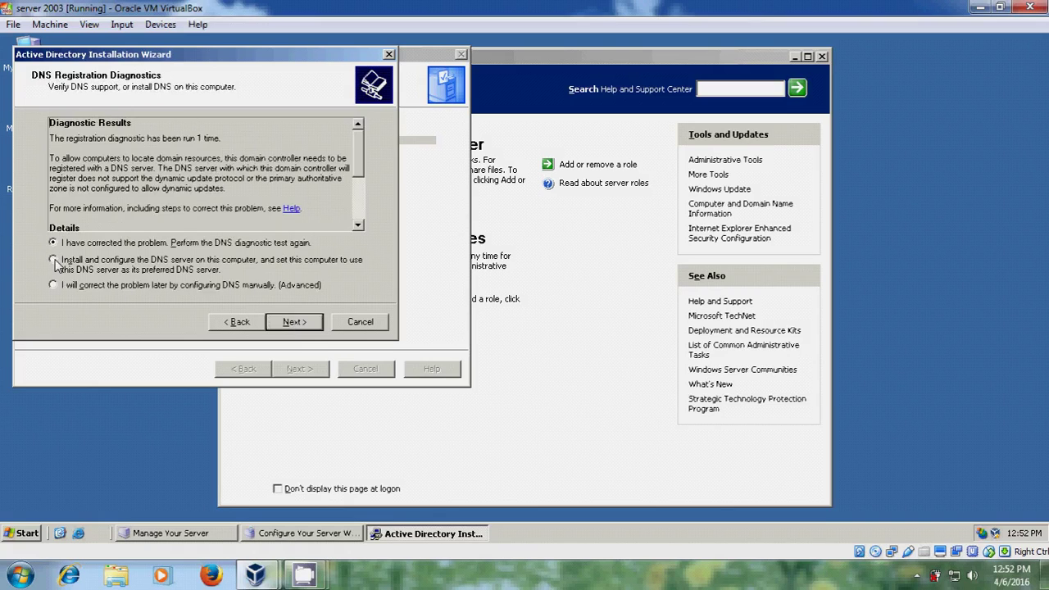
click(54, 261)
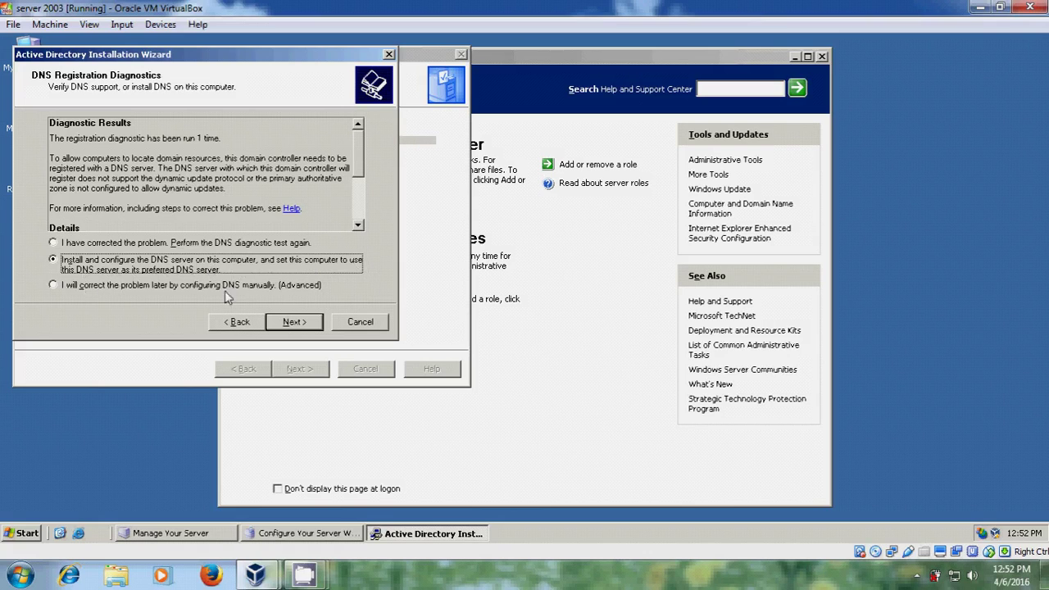
click(296, 322)
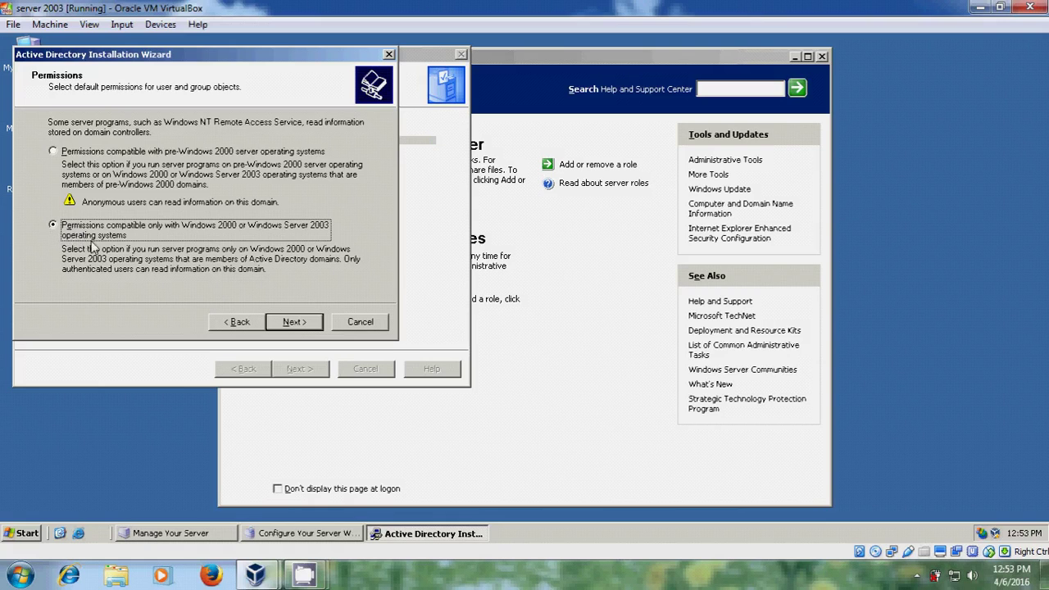
Keep Windows 2000 or Windows Server 2003-only permissions and continue.
click(294, 322)
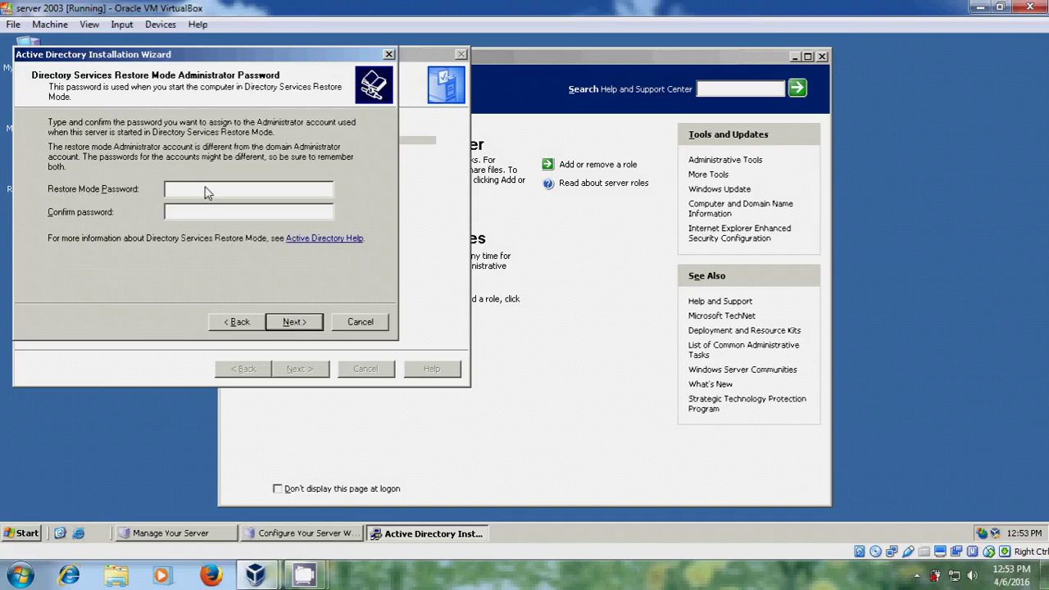
text(passwor)
Enter the Restore Mode administrator password and fill in its confirmation field.
click(212, 215)
text(pas)
Confirm the password and summary pages to begin installing Active Directory and DNS for intranet.com.
click(293, 323)
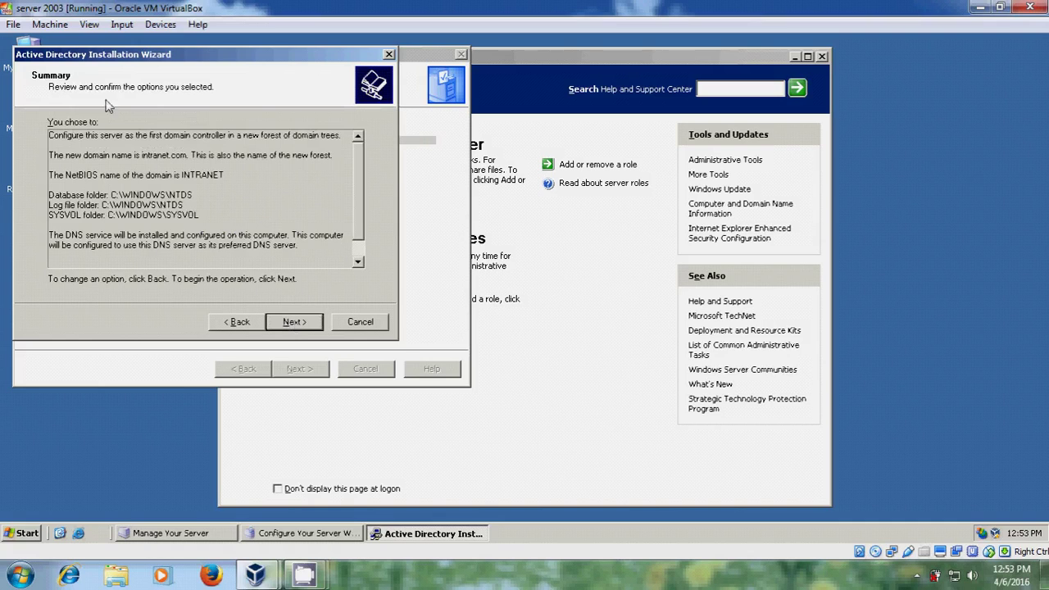
click(295, 322)
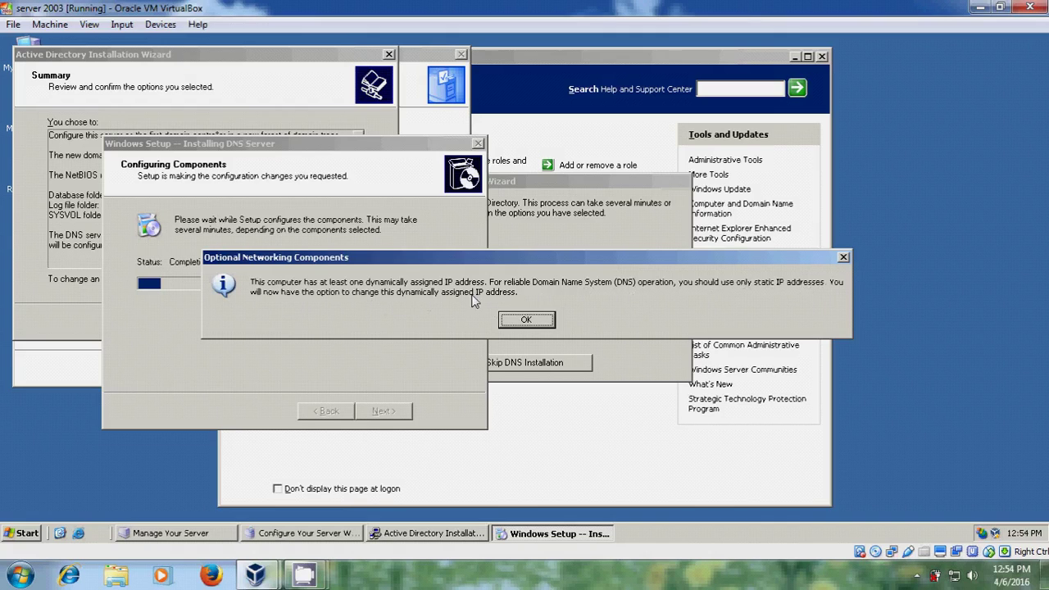
In the TCP/IP properties, assign static IP 192.168.0.103 with subnet mask 255.255.255.0.
click(541, 322)
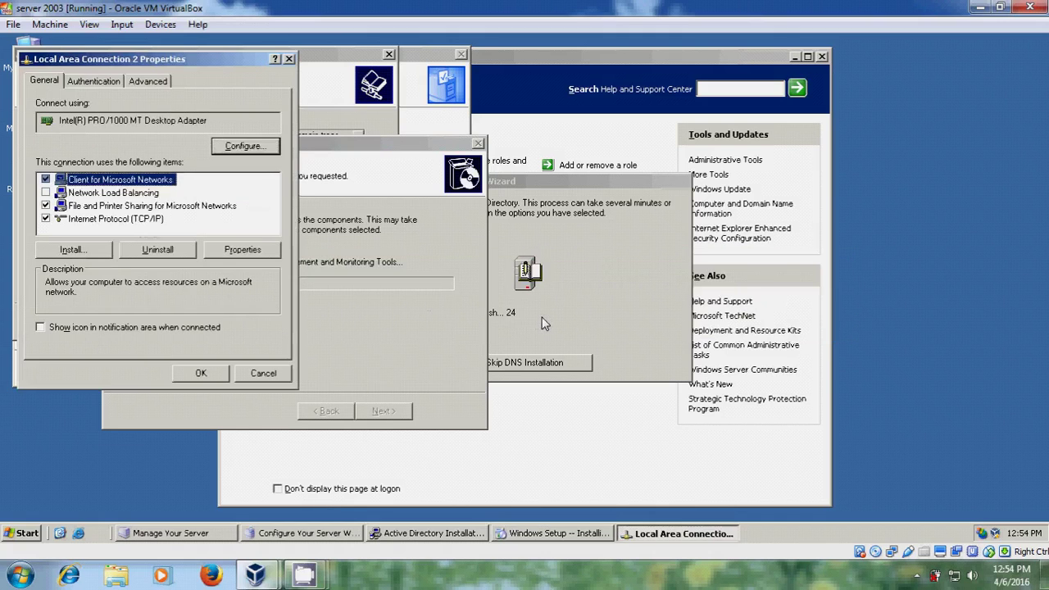
click(133, 221)
click(246, 251)
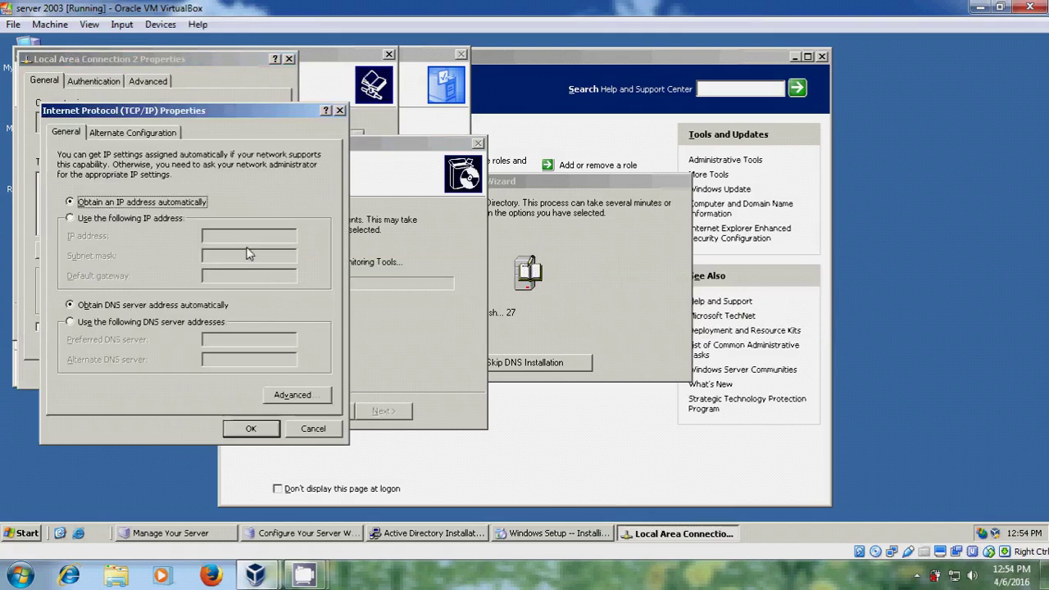
click(113, 219)
click(215, 238)
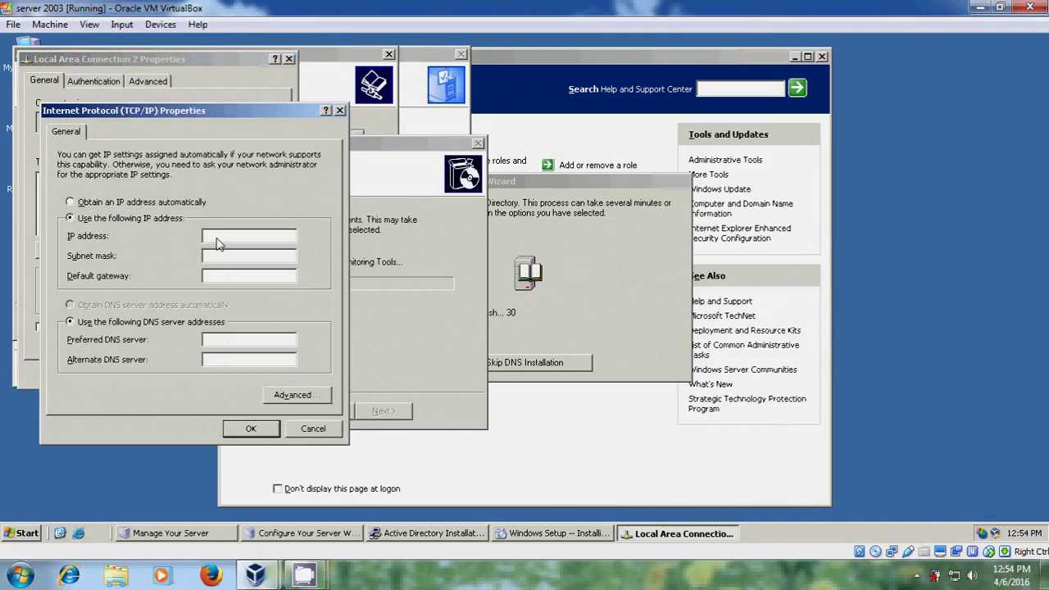
text(192.168.0.103)
key(Tab)
Set gateway 192.168.0.1 and preferred DNS 192.168.0.103, then save and close the connection properties.
click(213, 276)
text(192.168.0.1)
click(216, 340)
text(192.168.0.103)
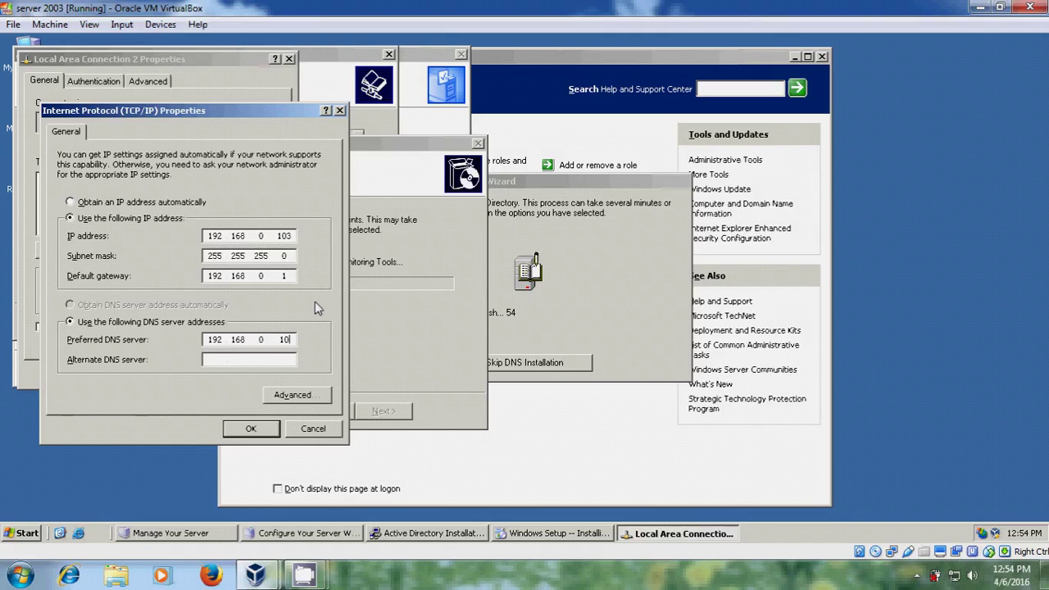
click(250, 430)
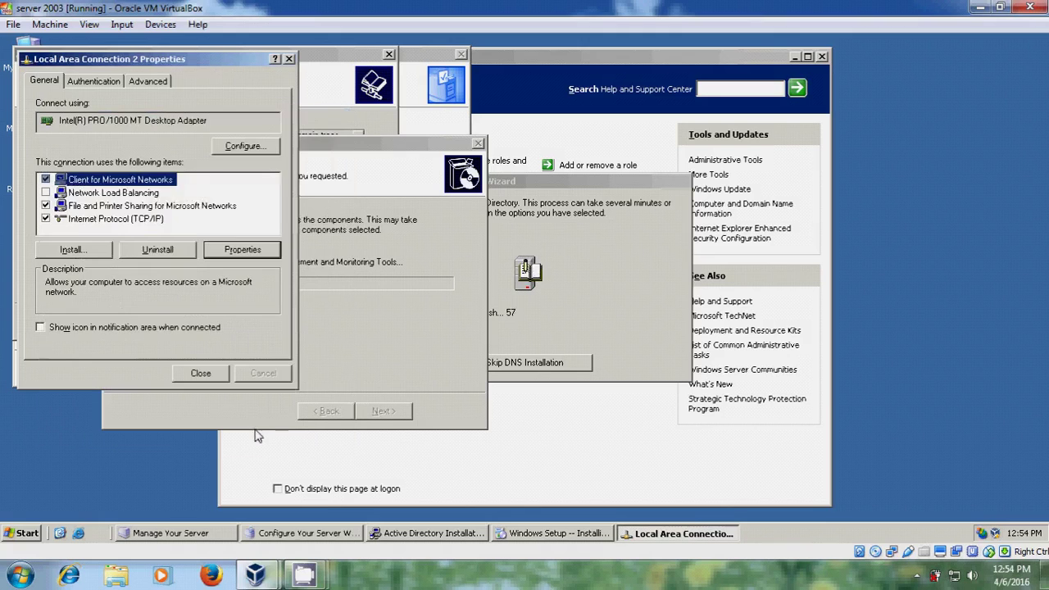
click(202, 374)
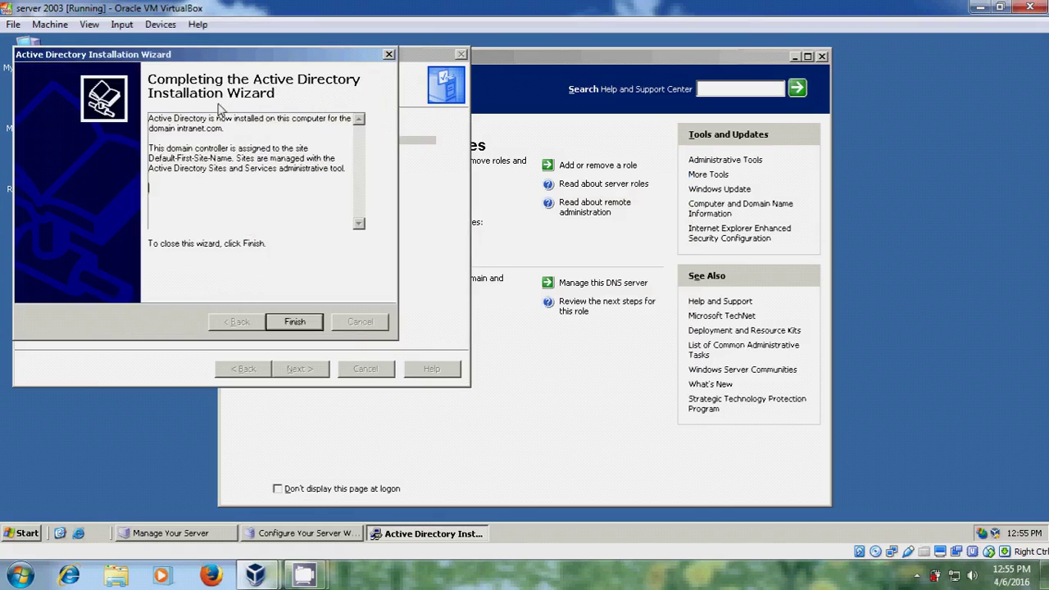
Finish the Active Directory Installation Wizard and choose Restart Now to reboot the server.
click(297, 323)
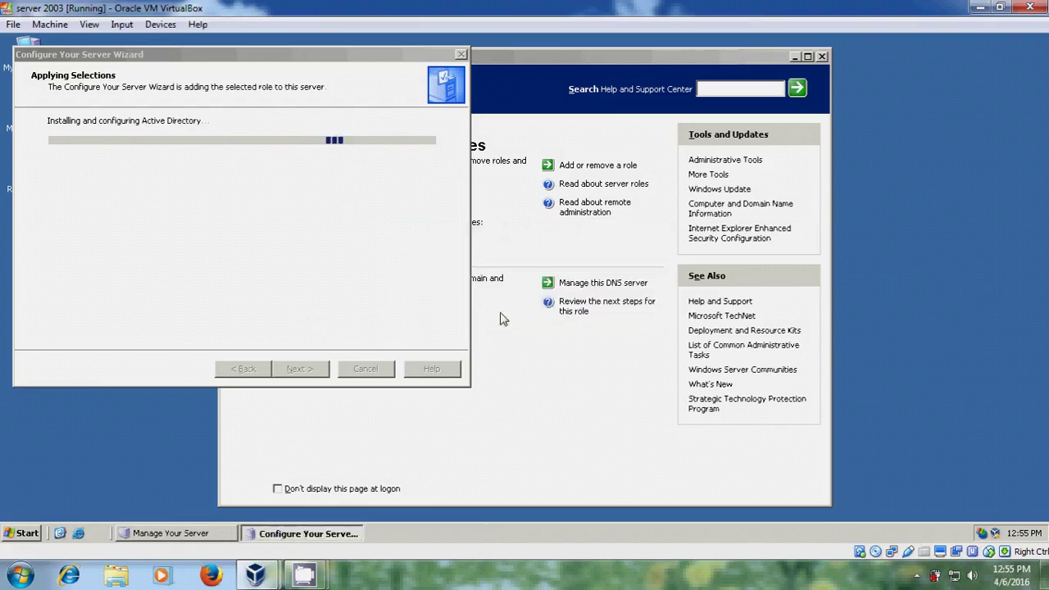
click(474, 311)
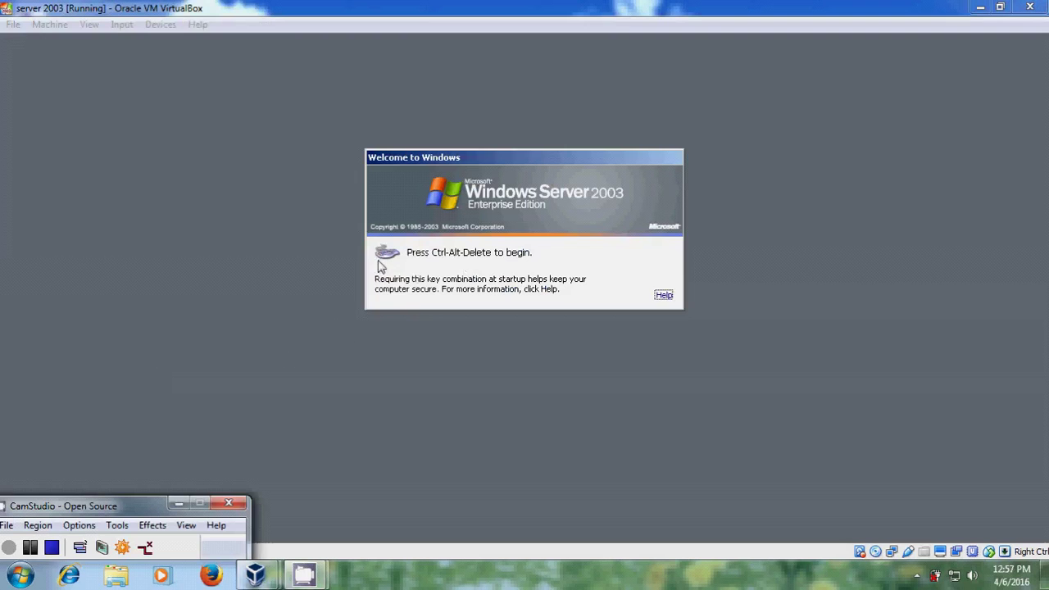
Send Ctrl-Alt-Del to the guest and log on to INTRANET as Administrator with its password.
click(121, 24)
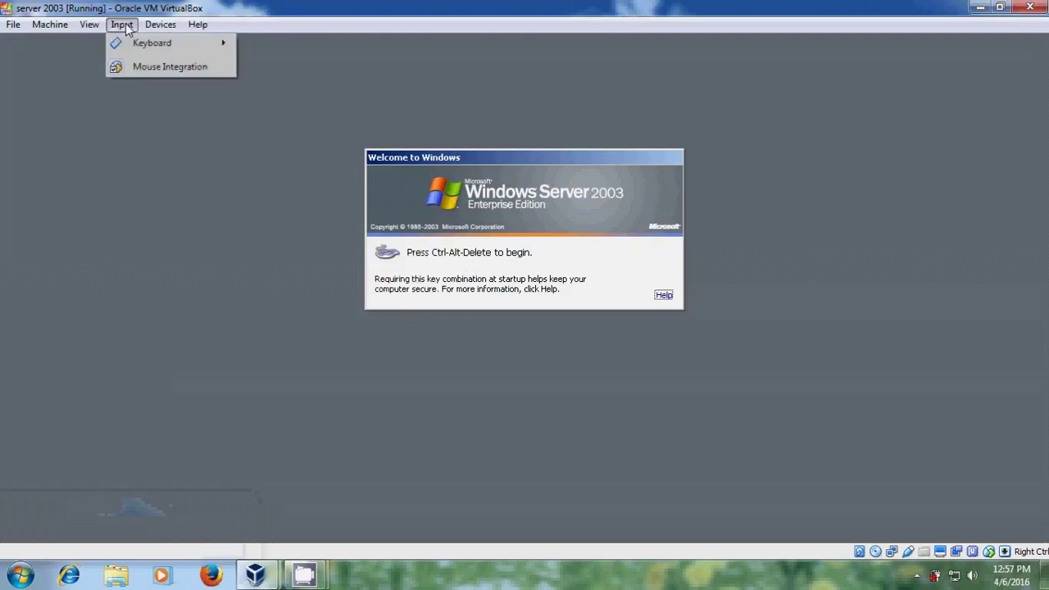
mouse_move(148, 47)
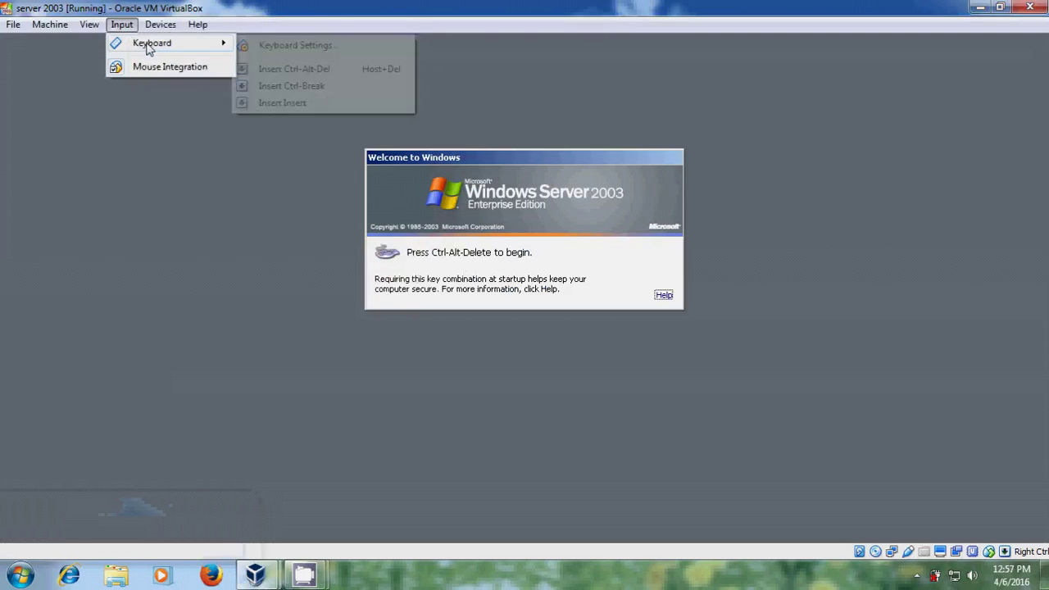
click(338, 69)
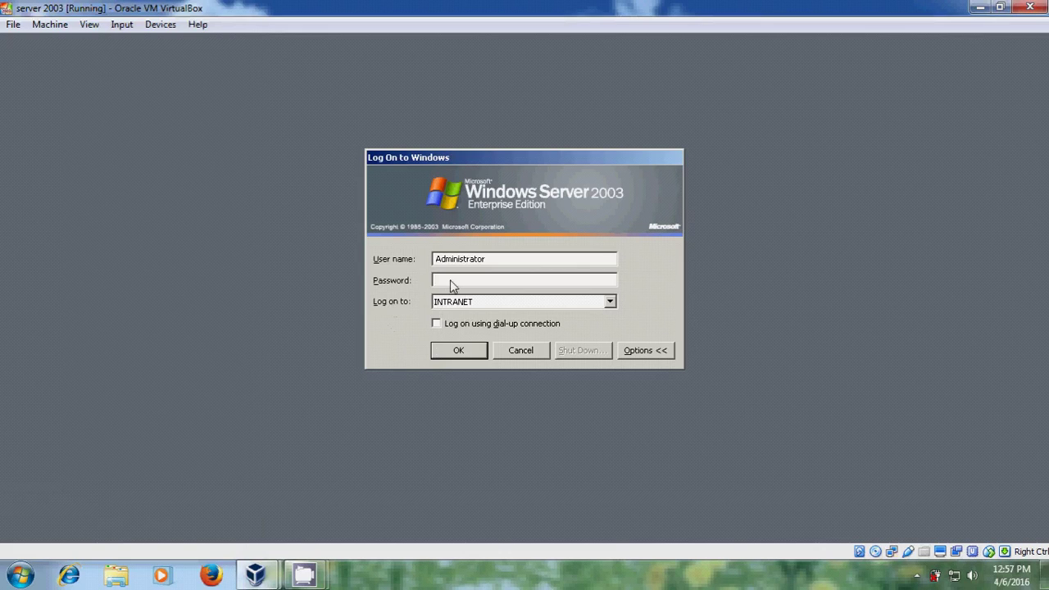
text(•••••)
click(460, 349)
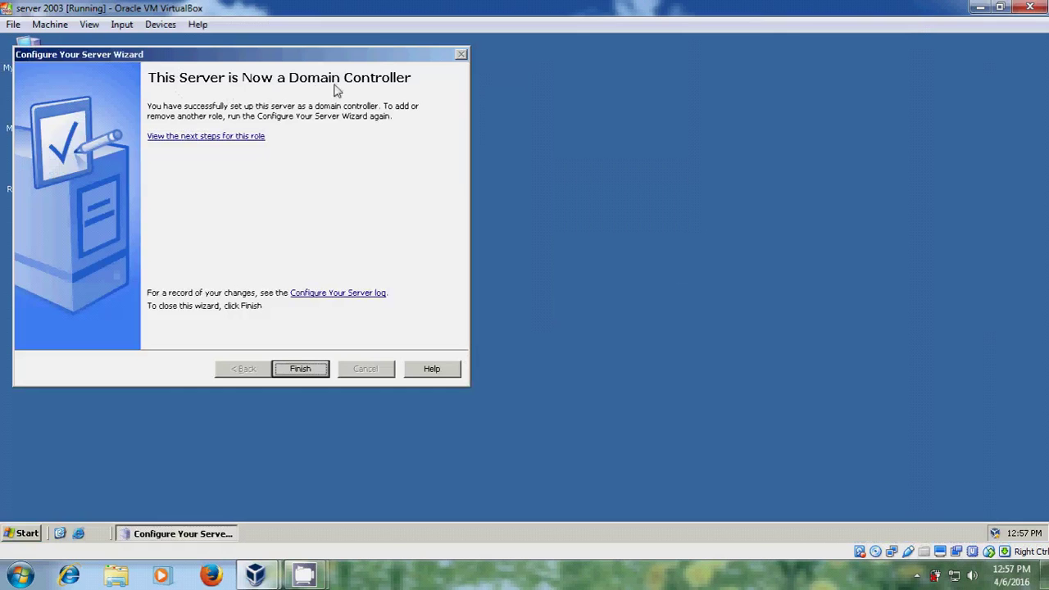
Click Finish on the 'This Server is Now a Domain Controller' page.
click(300, 369)
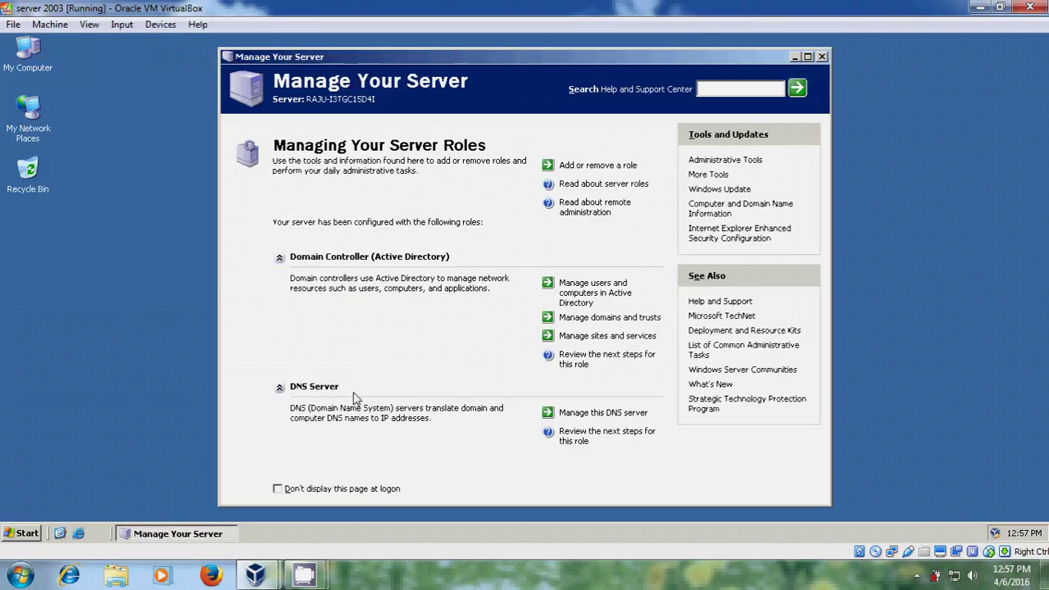
Launch a command prompt through Start > Run with cmd.
click(26, 533)
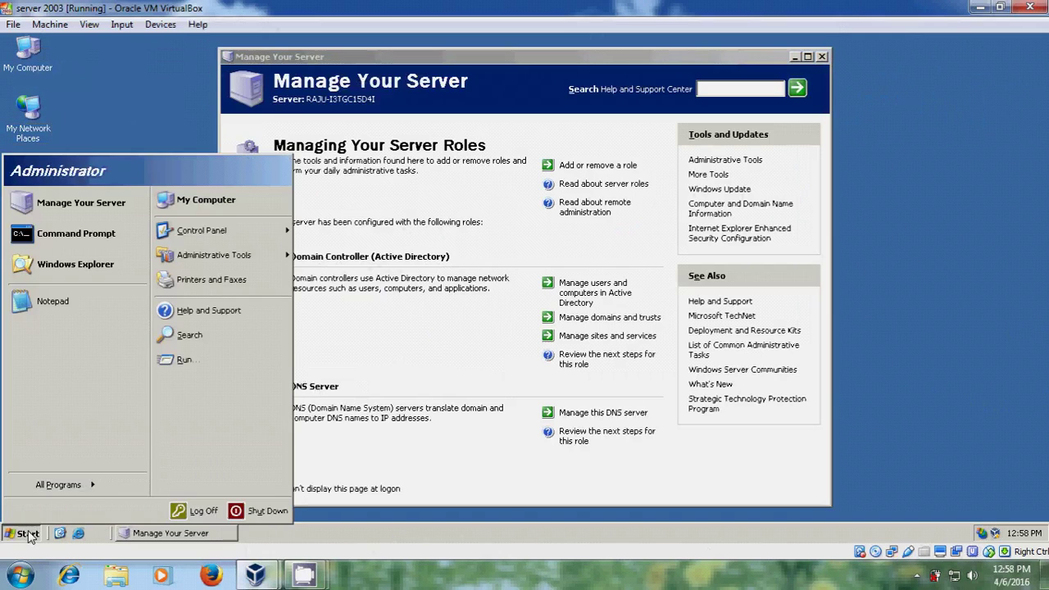
click(184, 359)
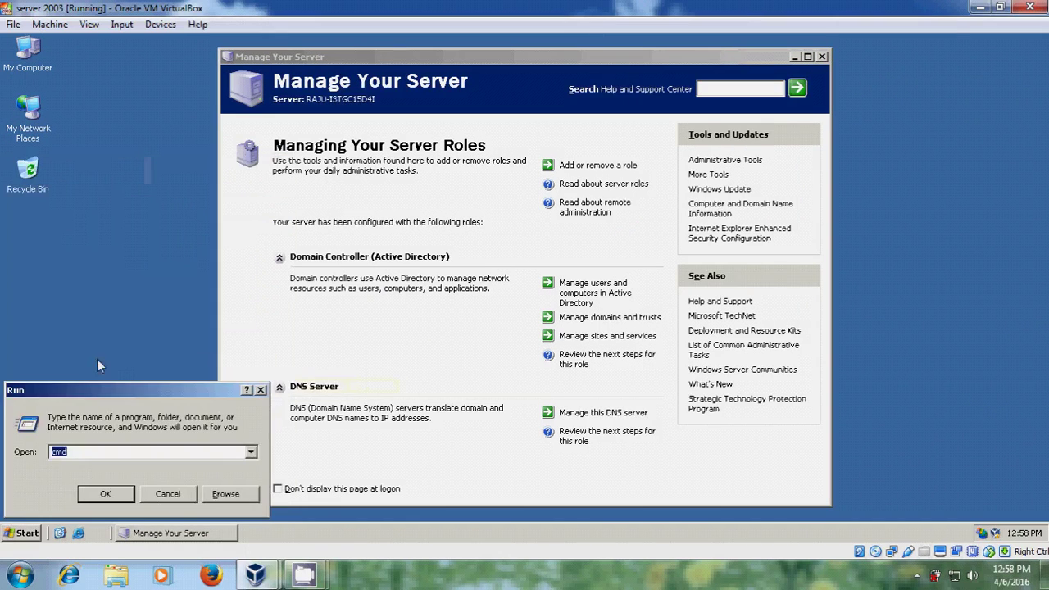
click(104, 496)
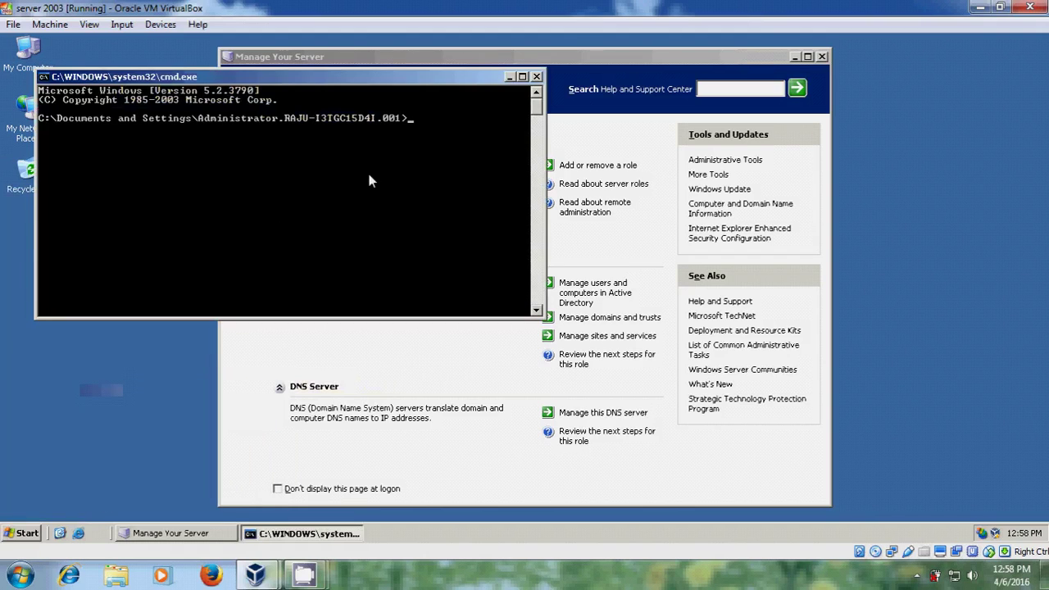
Run ipconfig /all to verify static IP 192.168.0.103, then close the console and minimize VirtualBox.
text(cd\)
key(Return)
text(i)
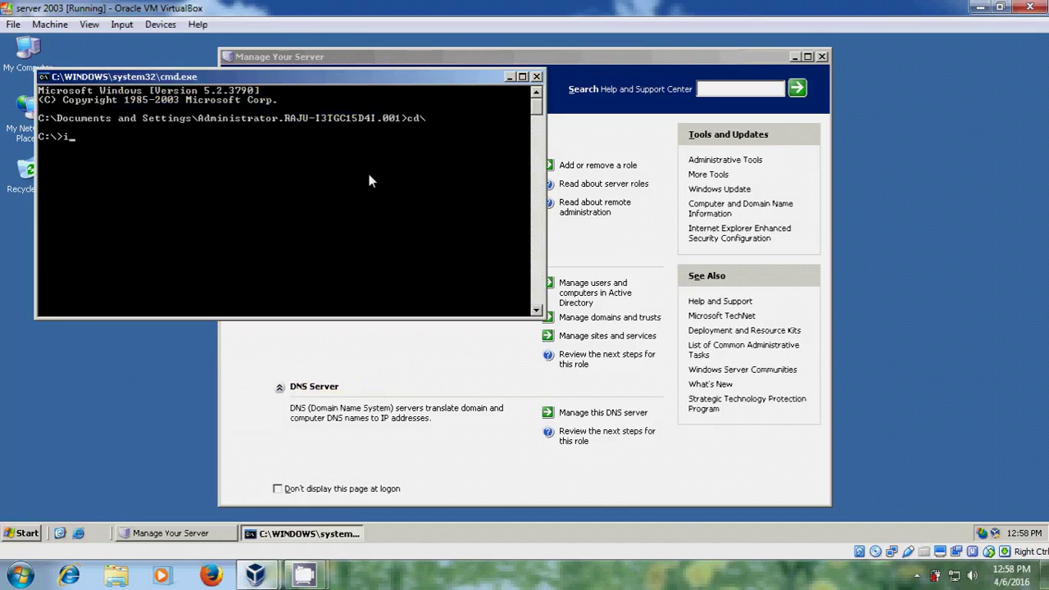
text(pconfig /all)
key(Return)
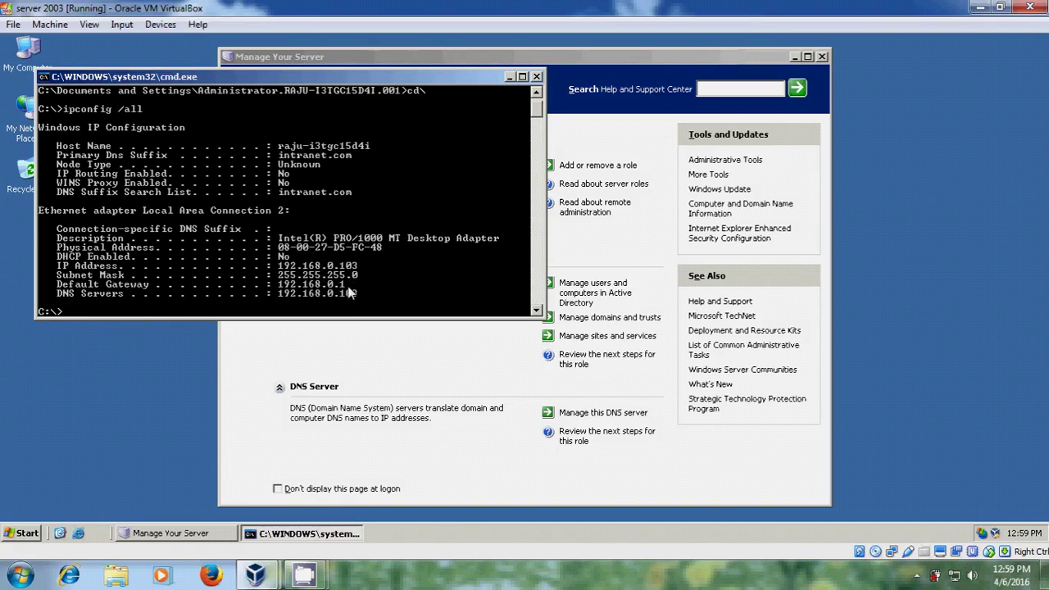
click(536, 76)
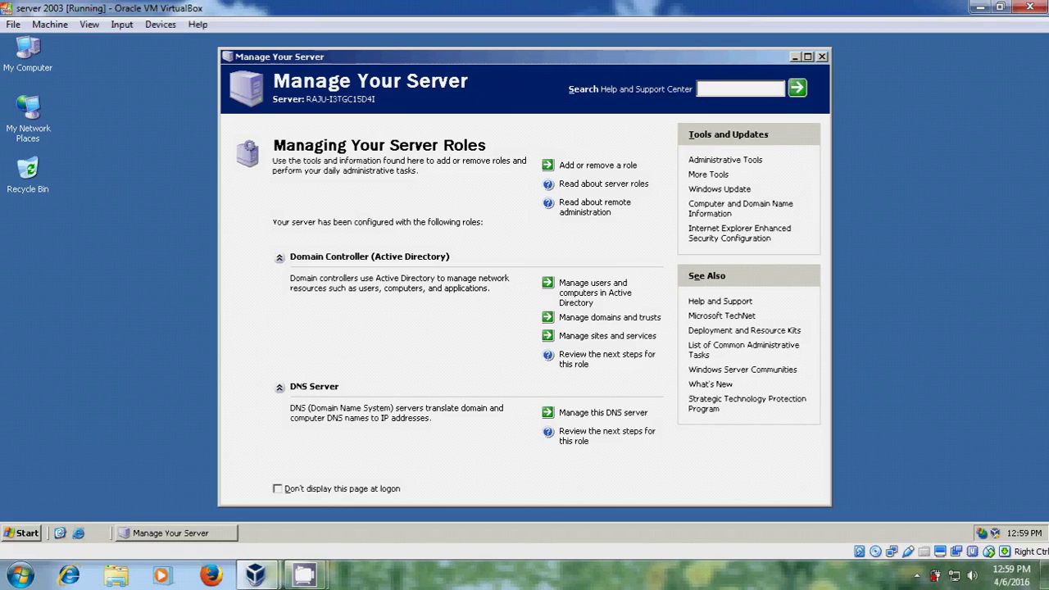
click(981, 8)
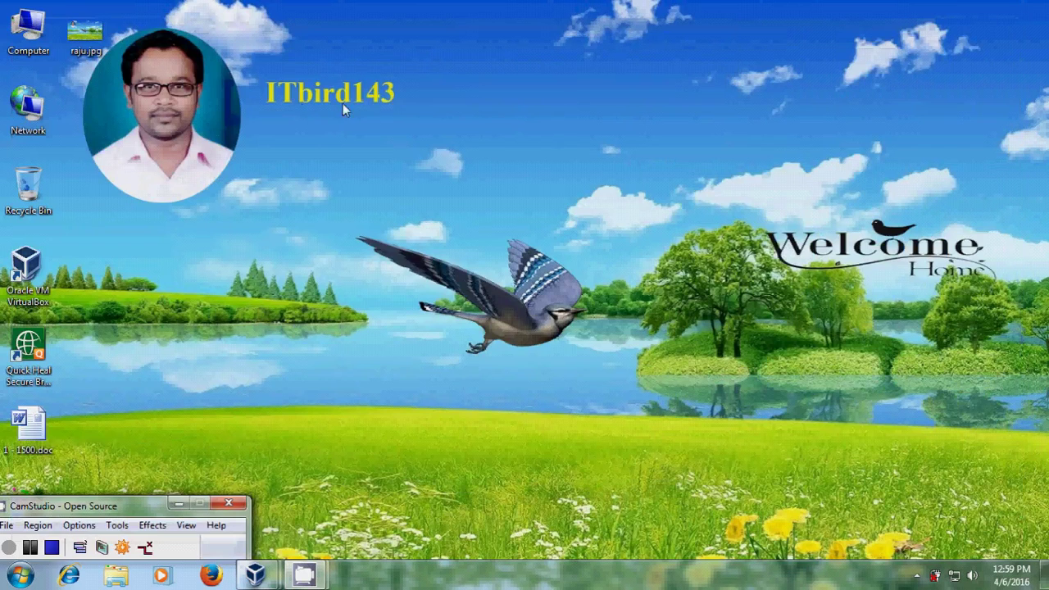